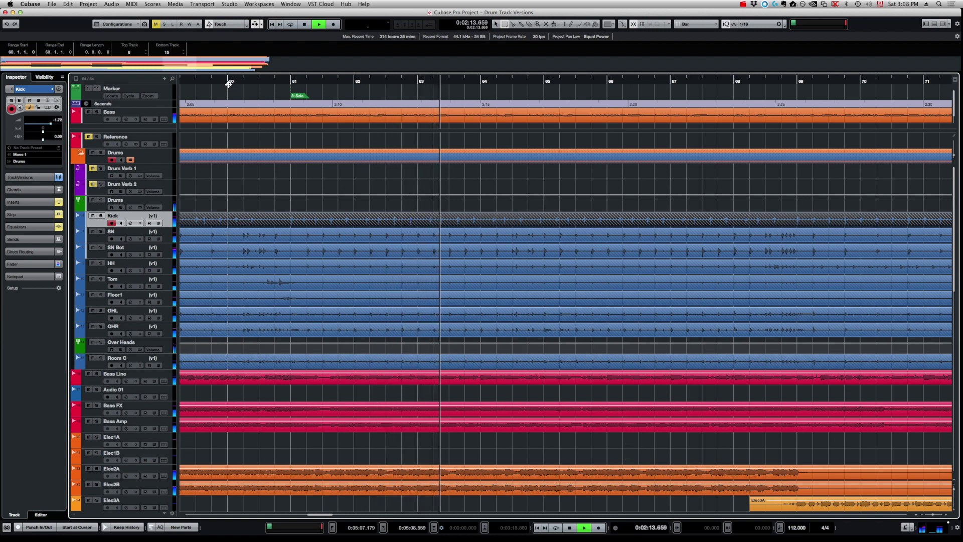
- Stop playback at bar 60, reveal the Kick's versions v1–v3, and switch the drums to v2
key("space")
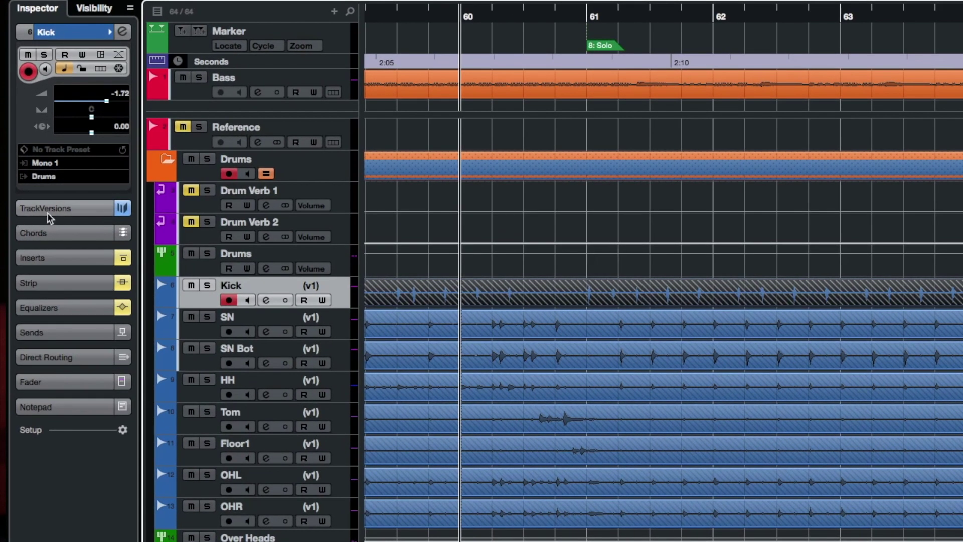
left_click(47, 213)
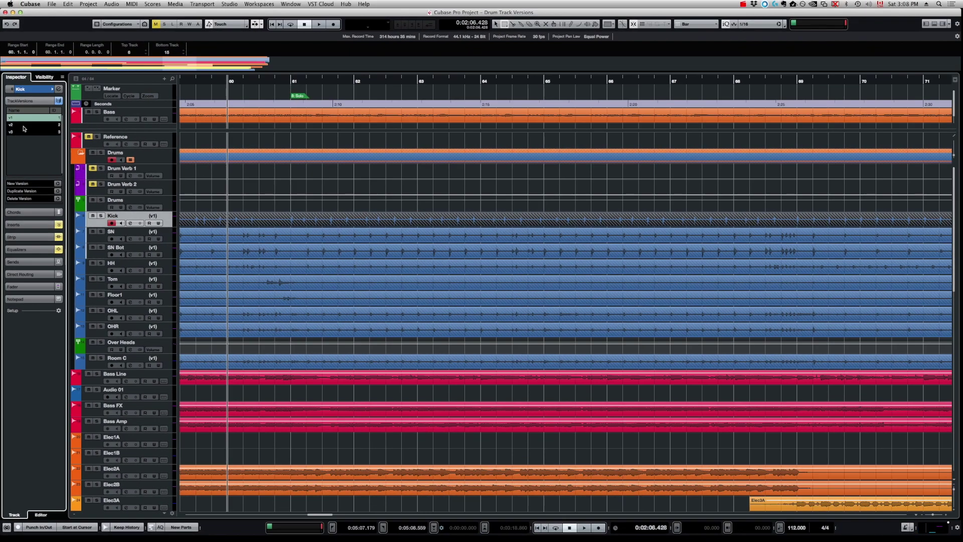
left_click(23, 128)
- Play back drum versions v2 and v3, then create an empty version v4 for all drums
key("space")
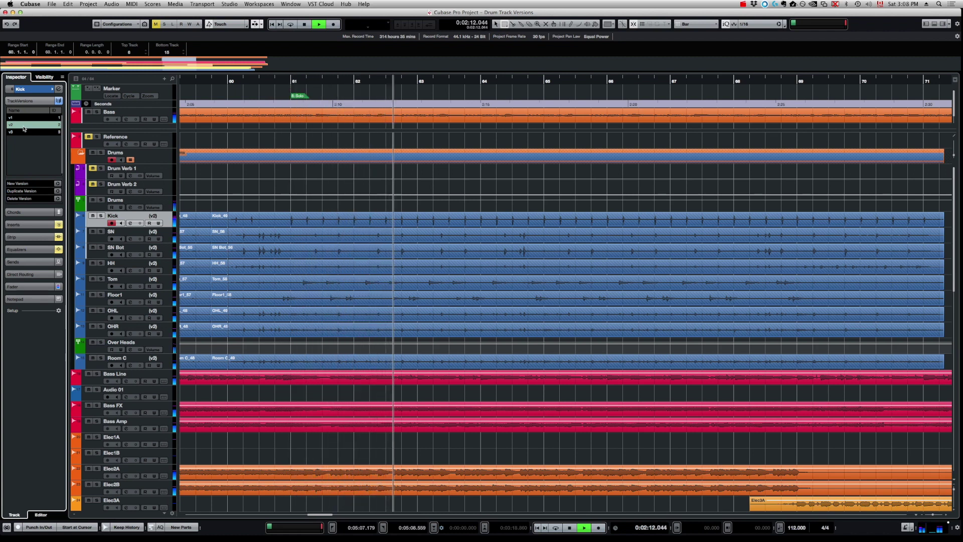
key("space")
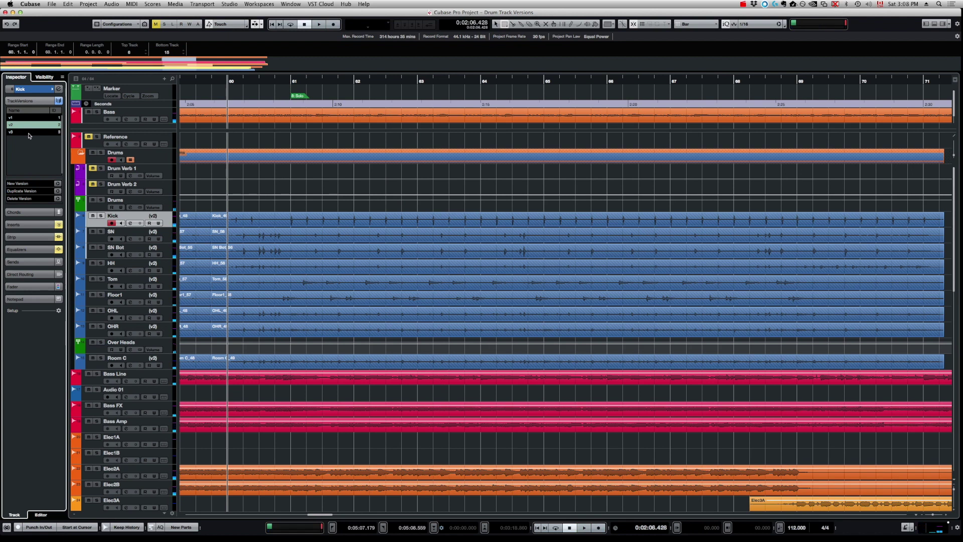
left_click(29, 133)
key("space")
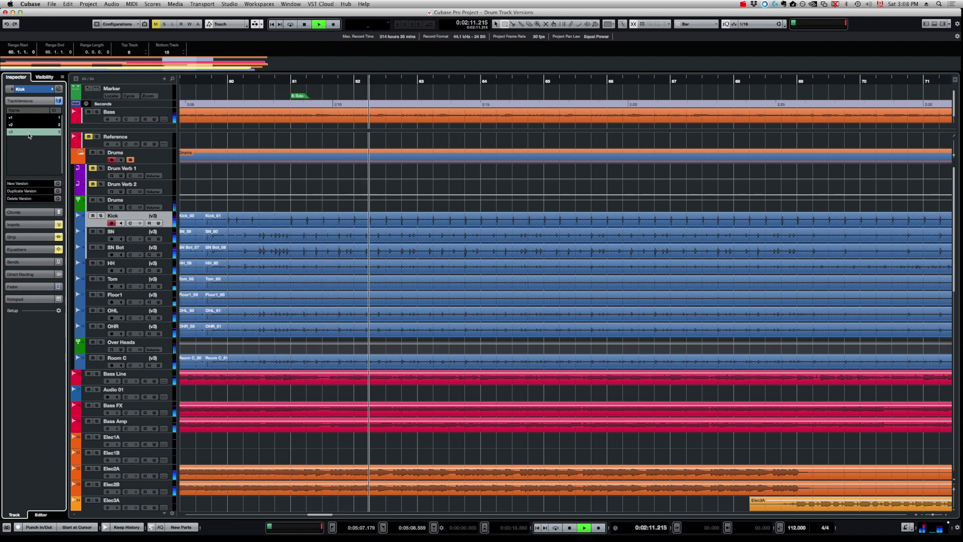
key("space")
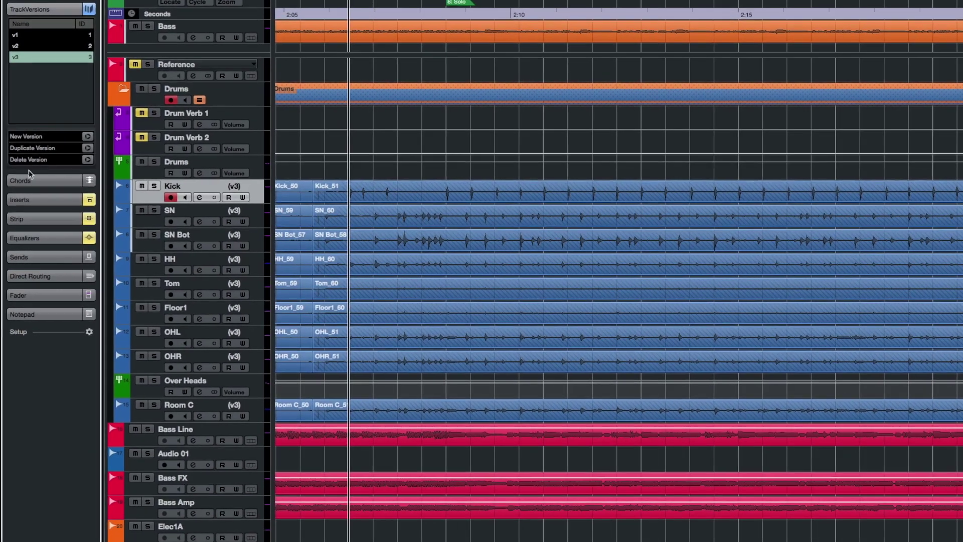
left_click(86, 137)
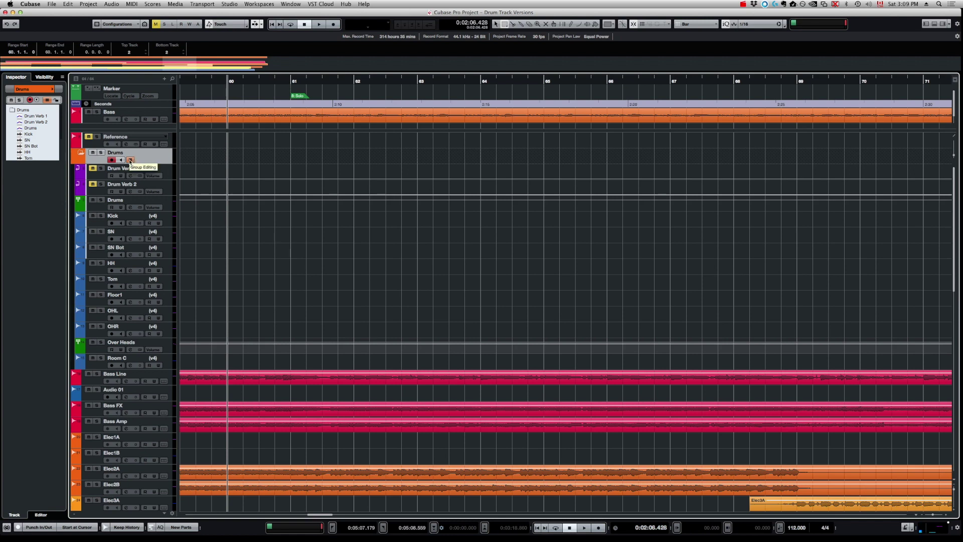
- Reselect the Kick track via the Drums folder so its list shows v4 as current
left_click(170, 221)
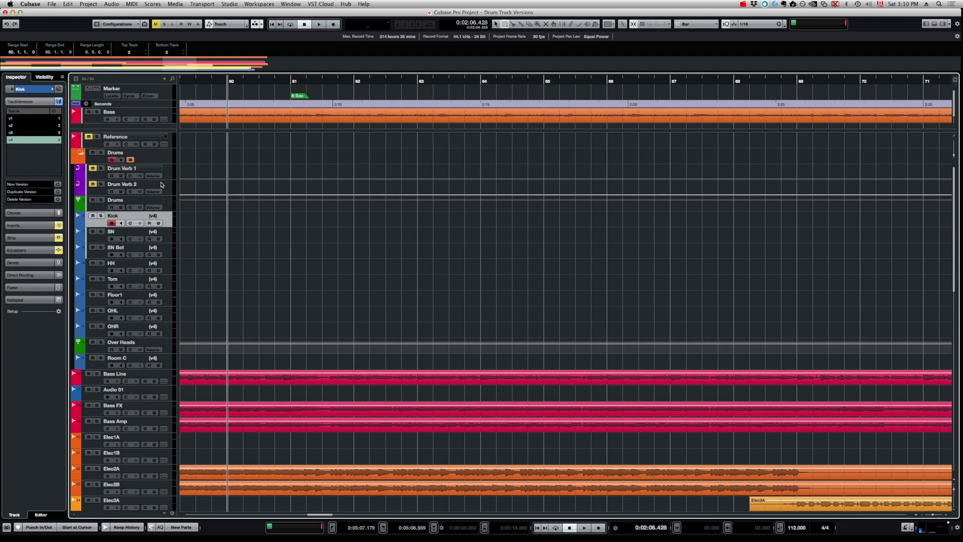
left_click(159, 159)
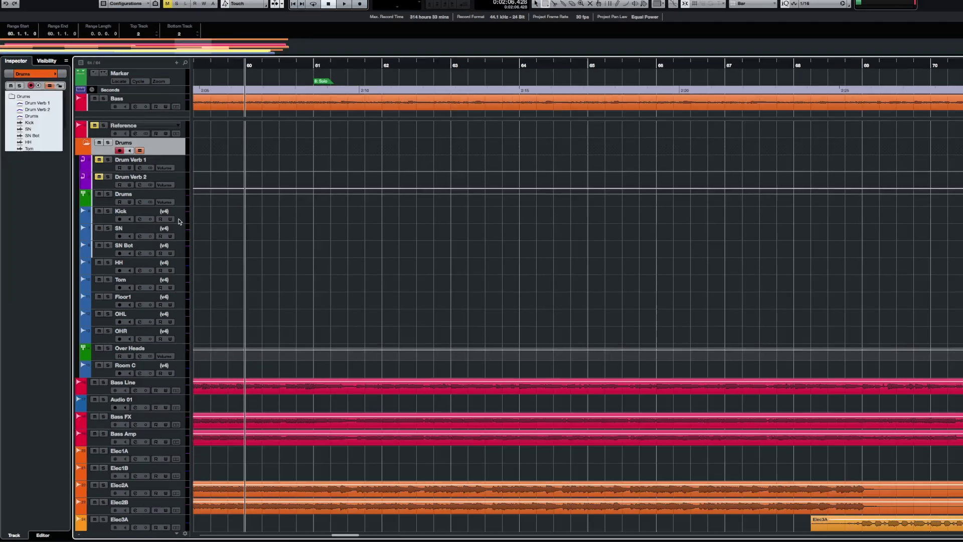
left_click(167, 220)
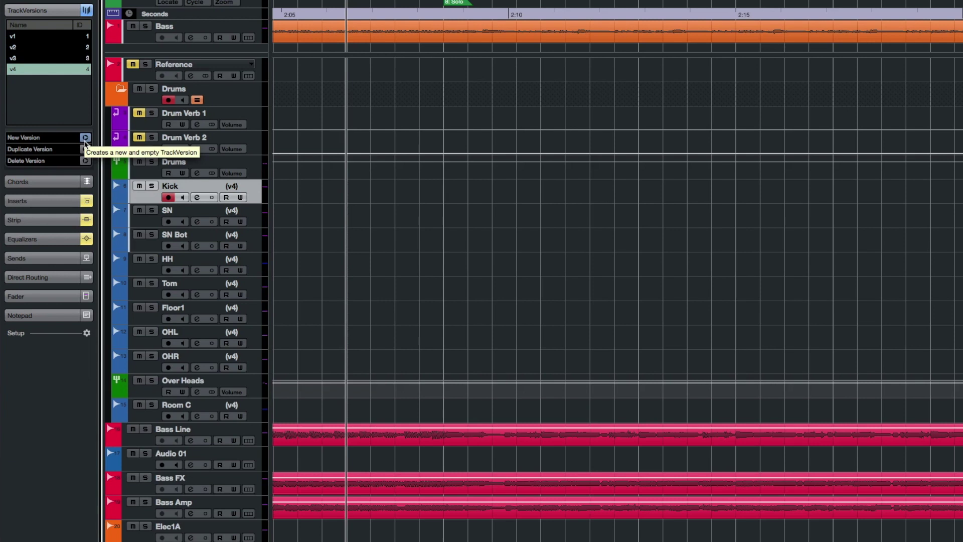
- Record a brief test take on the armed Drums folder, then undo it and v4 back to v1
left_click(170, 100)
key("KP_Multiply")
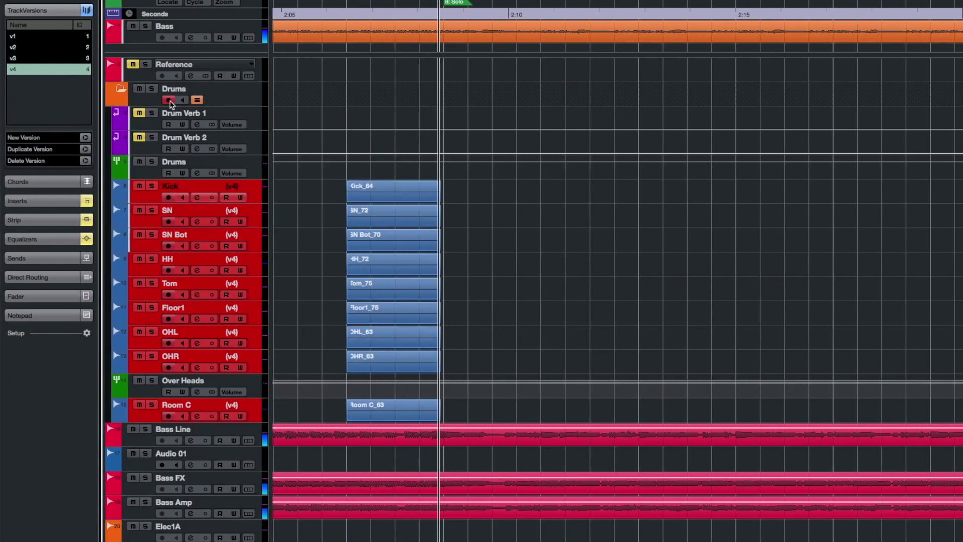
key("space")
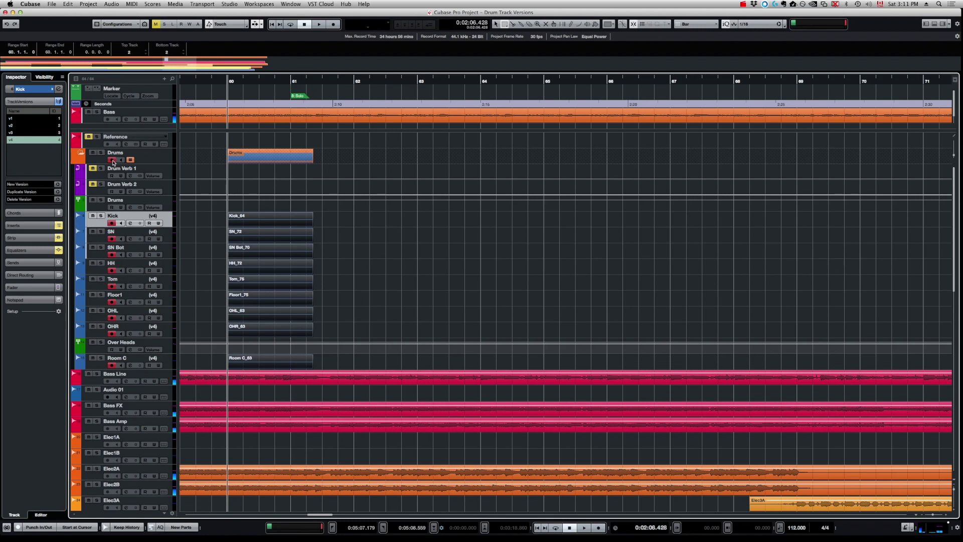
key("ctrl+z")
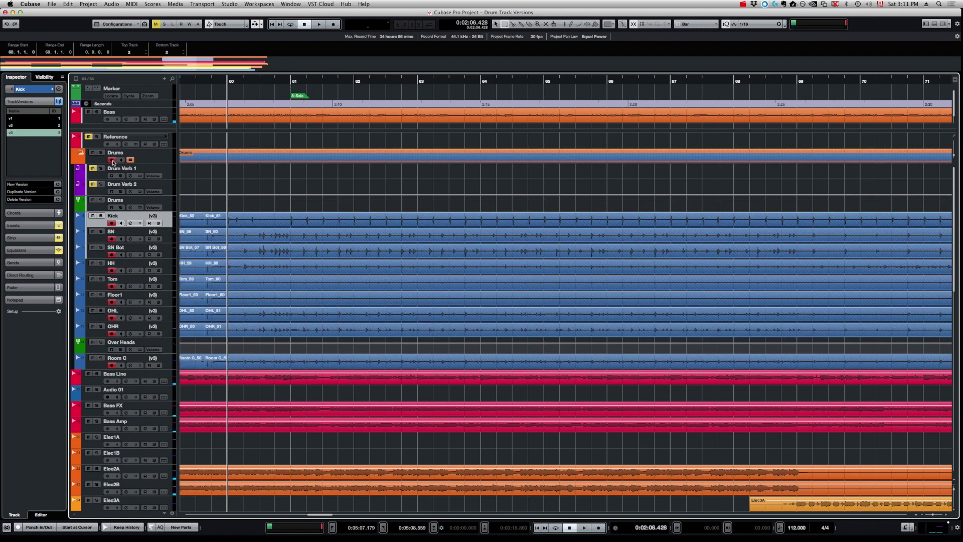
key("ctrl+z")
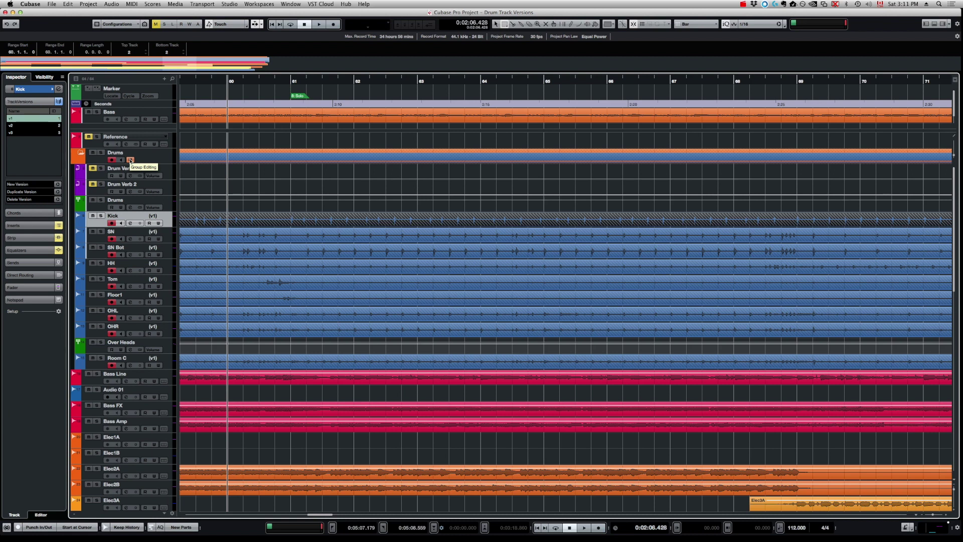
- Disable Drums folder group editing, select Kick through Room C, and create-then-undo a version v4
left_click(131, 160)
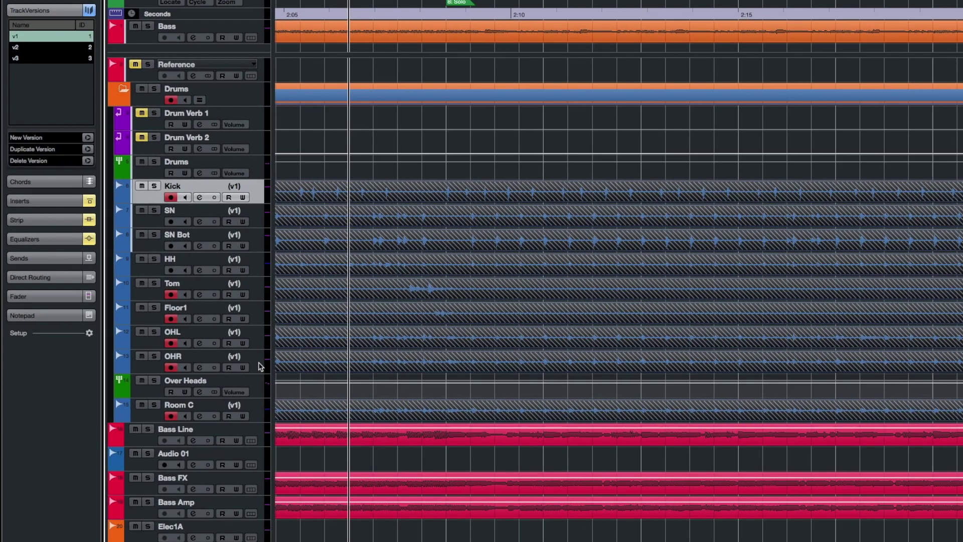
left_click(168, 330, "shift")
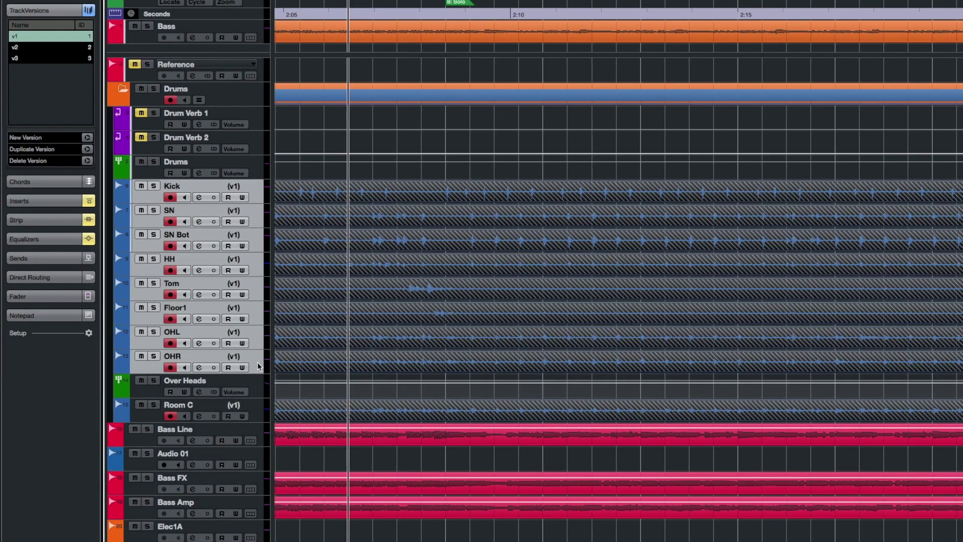
left_click(257, 406)
left_click(256, 360)
left_click(256, 191, "shift")
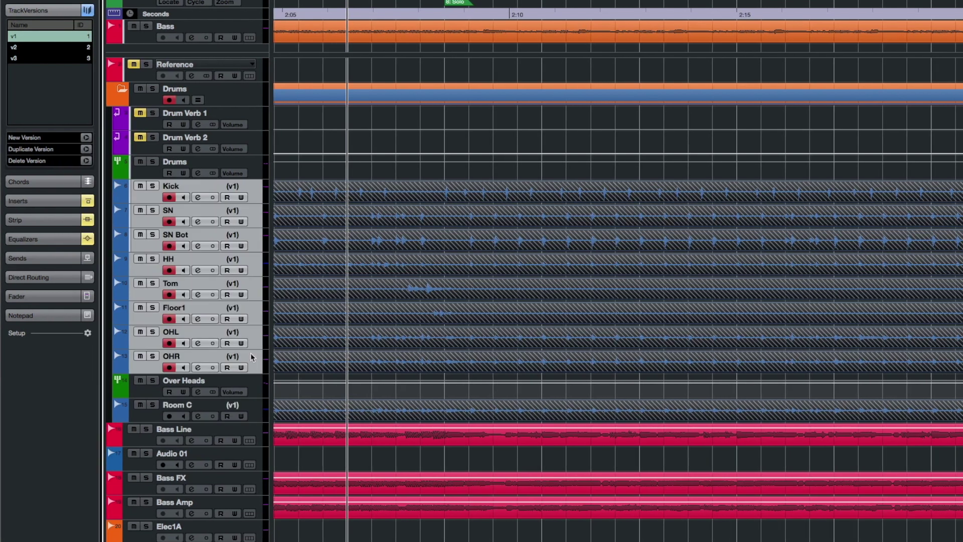
left_click(261, 408, "ctrl")
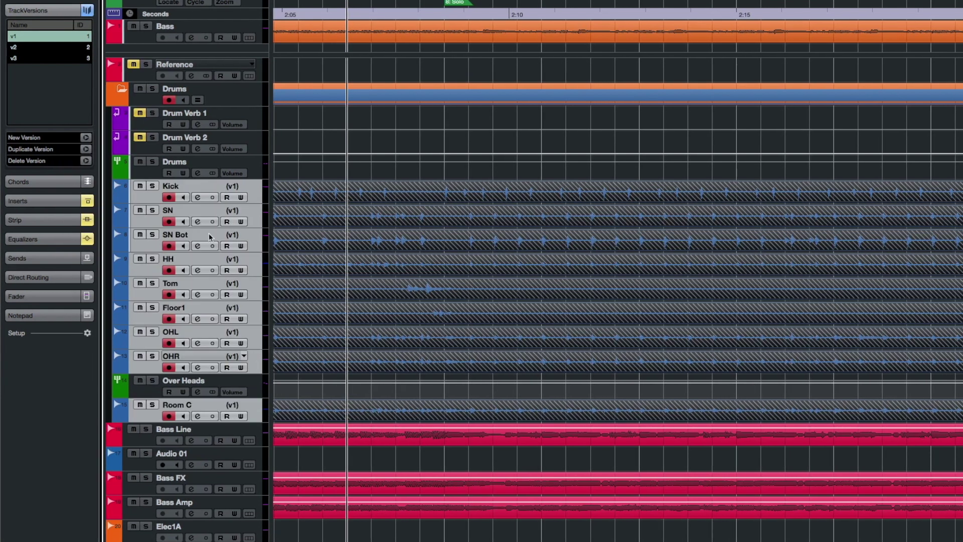
left_click(85, 137)
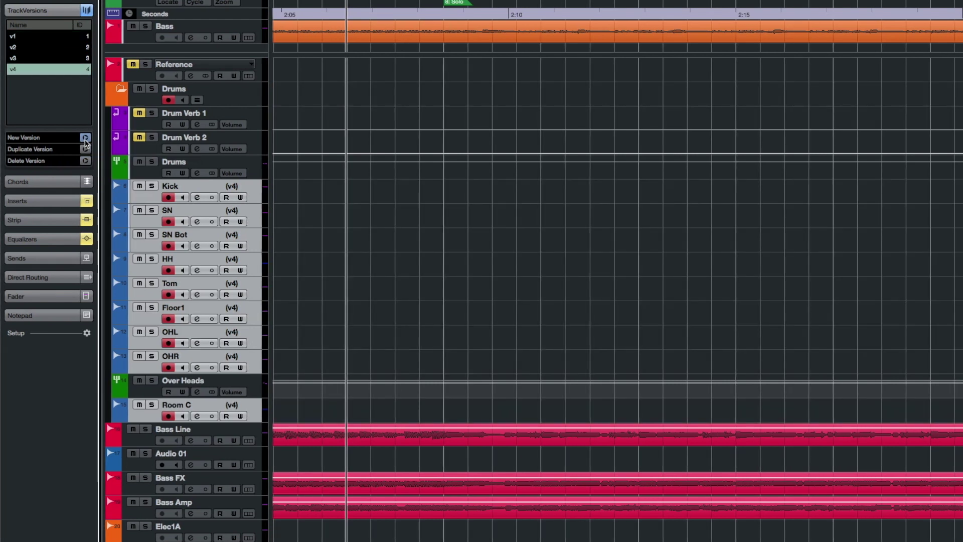
key("ctrl+z")
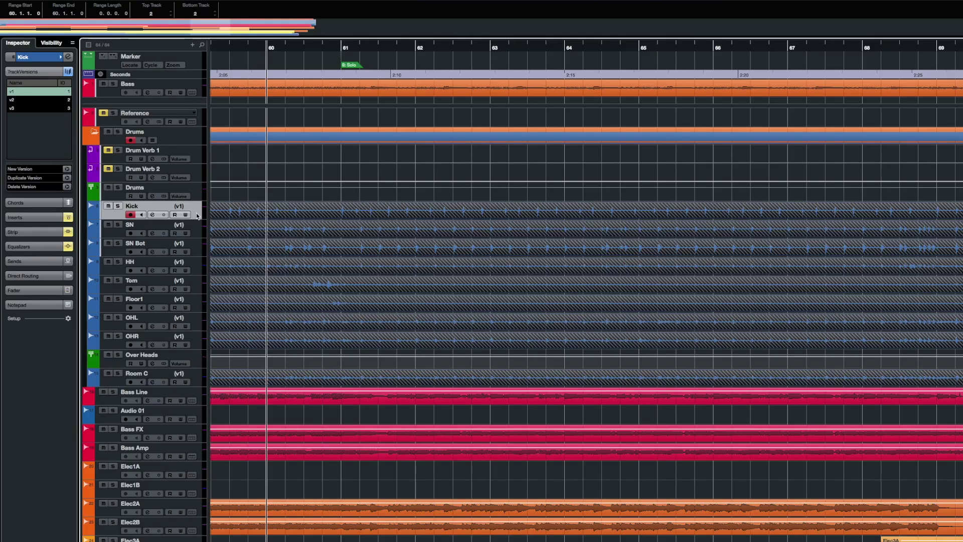
- Create version v4 for Kick, SN and SN Bot, then reselect those three tracks
left_click(198, 251, "shift")
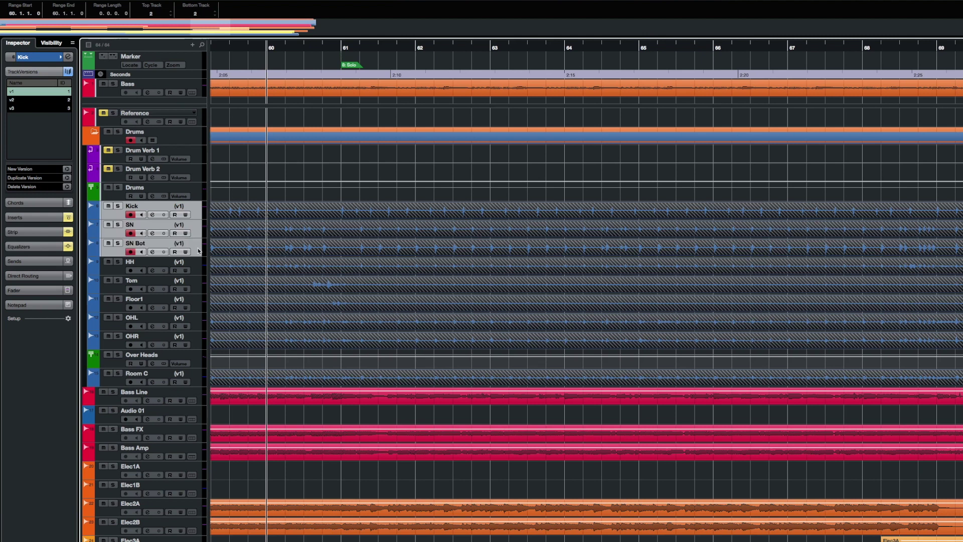
left_click(67, 170)
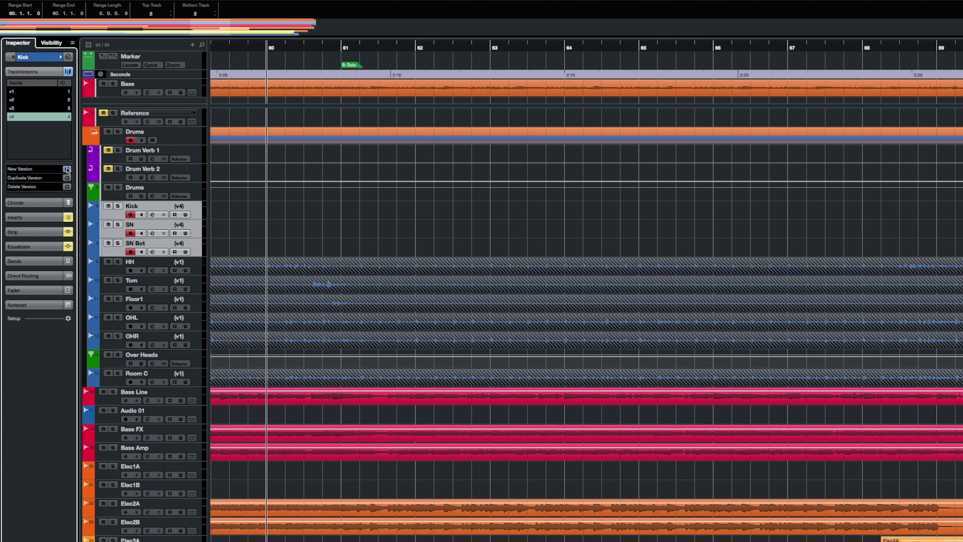
left_click(194, 212)
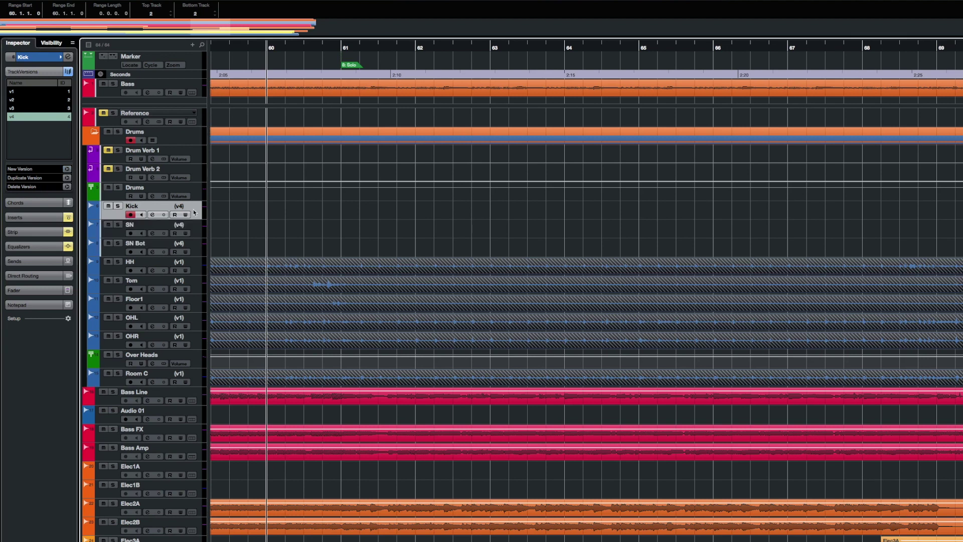
left_click(193, 235)
left_click(194, 251)
left_click(195, 234)
left_click(195, 210)
left_click(200, 233, "shift")
left_click(200, 250, "shift")
- Switch Kick, SN and SN Bot to v3, back to v1, then to the empty v4
left_click(28, 110)
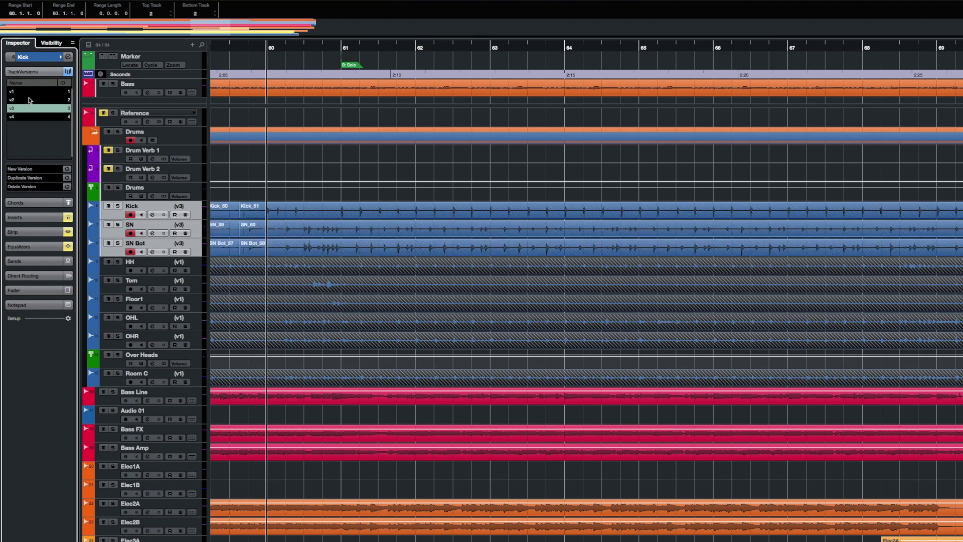
left_click(32, 93)
left_click(35, 119)
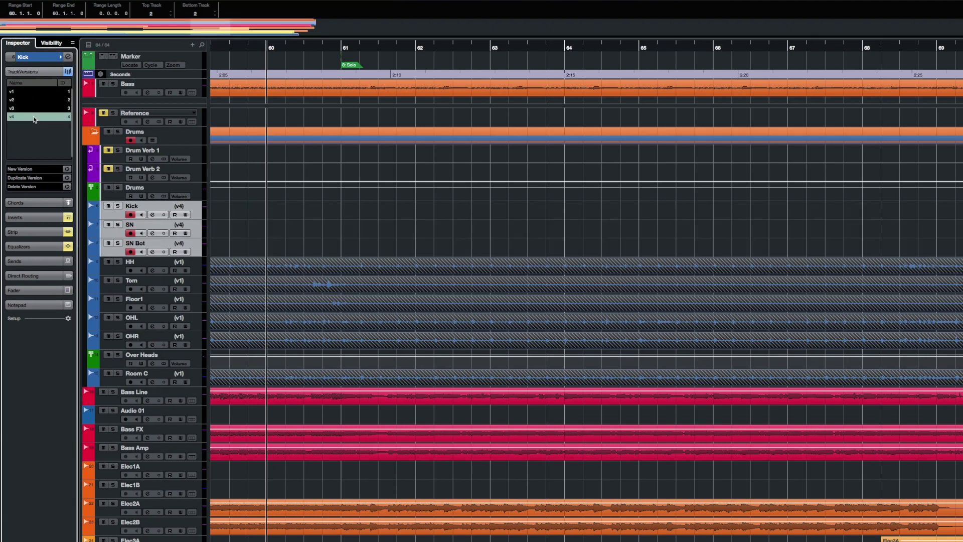
left_click(196, 211)
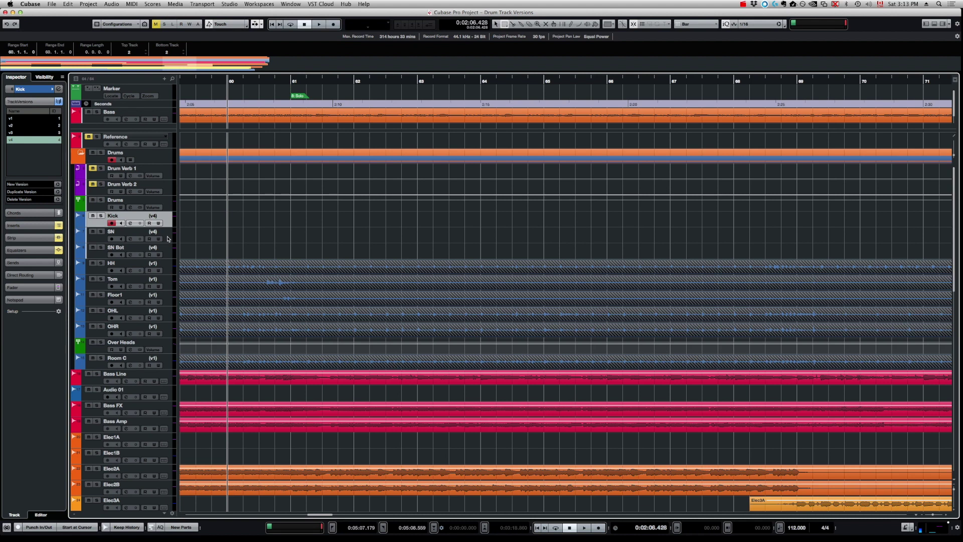
left_click(168, 236, "shift")
- Add SN Bot to the selection and delete version v4 from Kick, SN and SN Bot
left_click(168, 256, "shift")
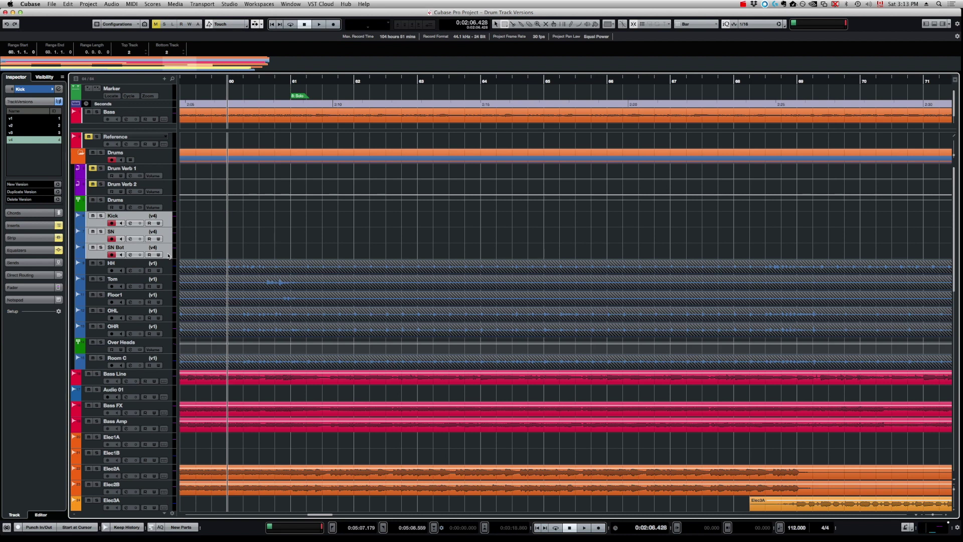
key("super+z")
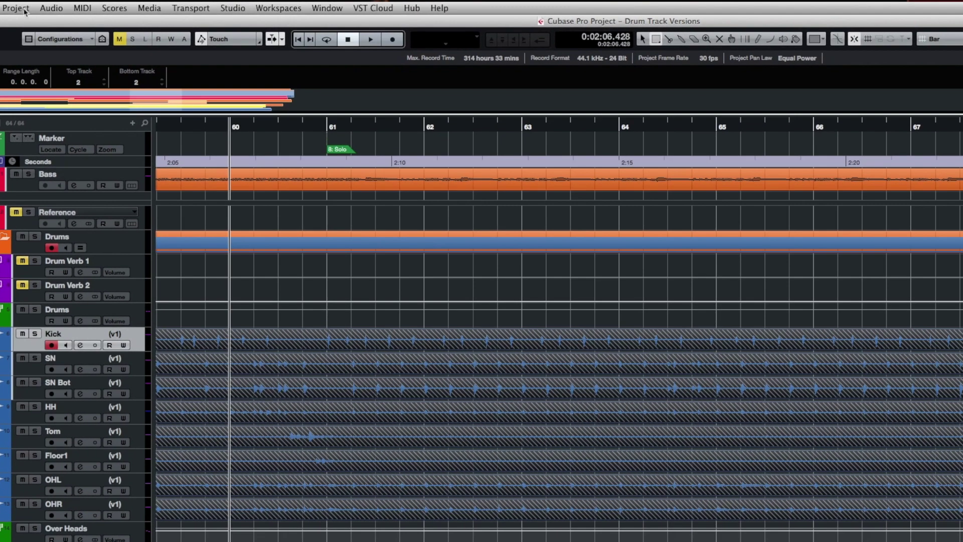
- Select all drum tracks sharing the Kick's version ID, then reselect Kick alone
left_click(95, 6)
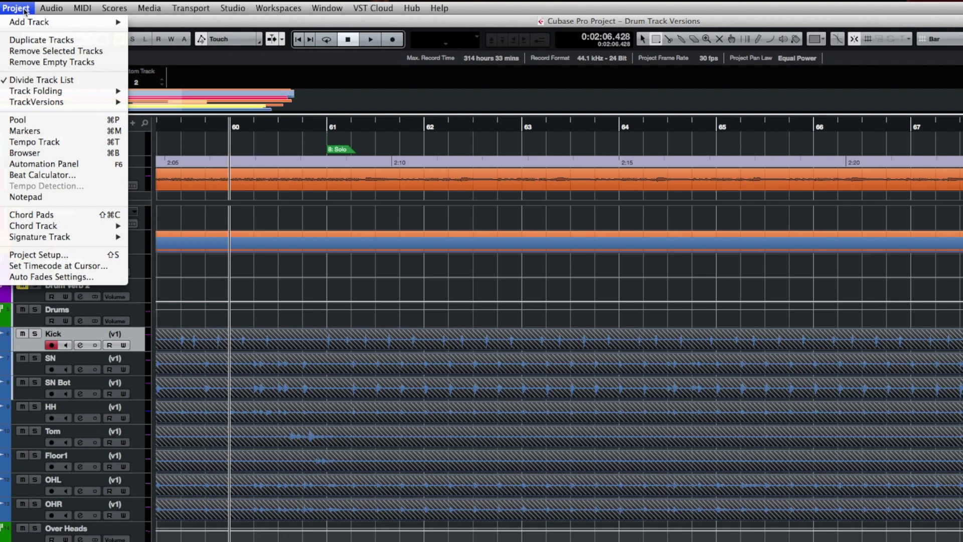
mouse_move(68, 103)
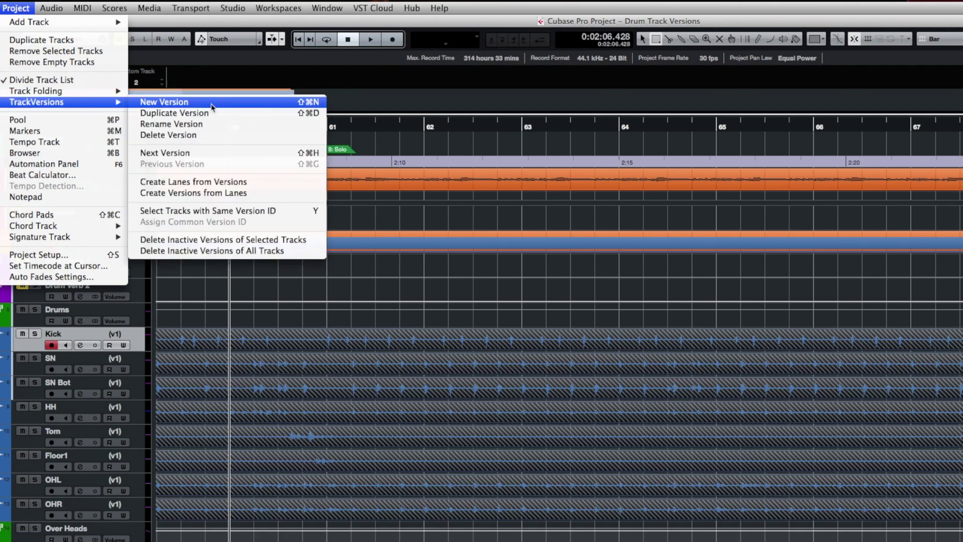
left_click(223, 211)
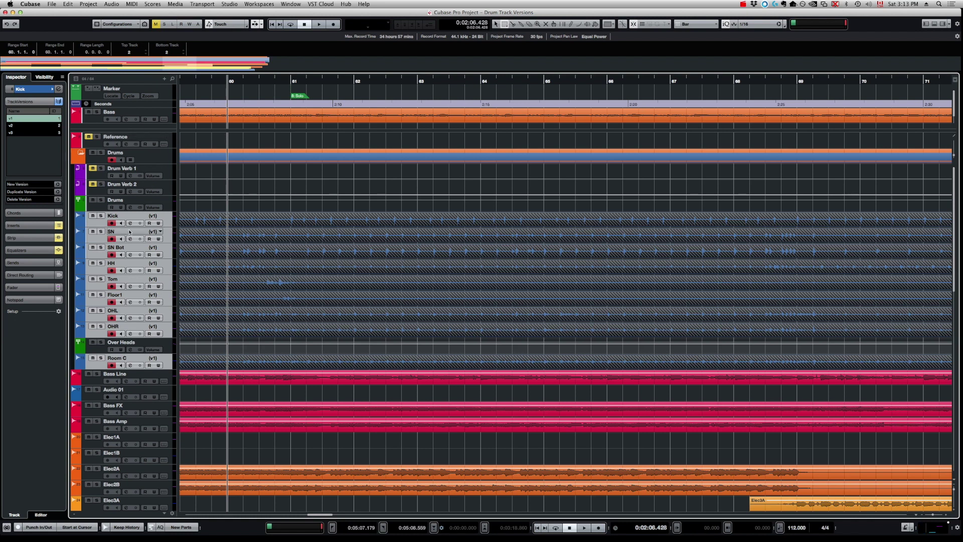
left_click(165, 218)
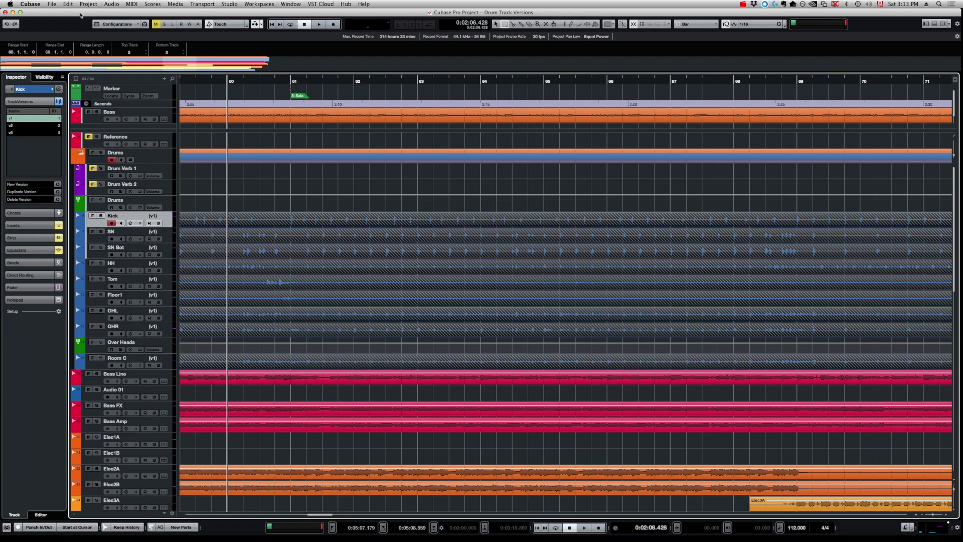
left_click(52, 4)
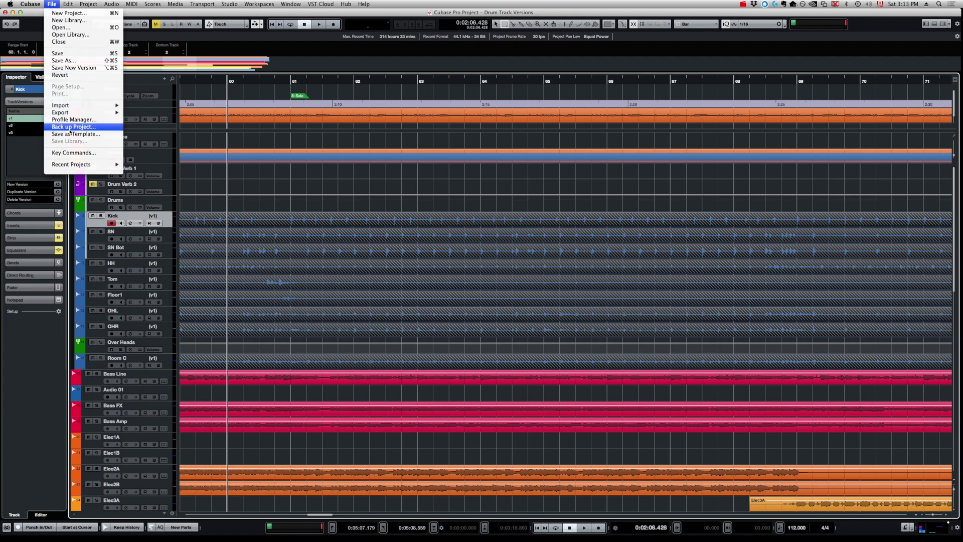
left_click(79, 156)
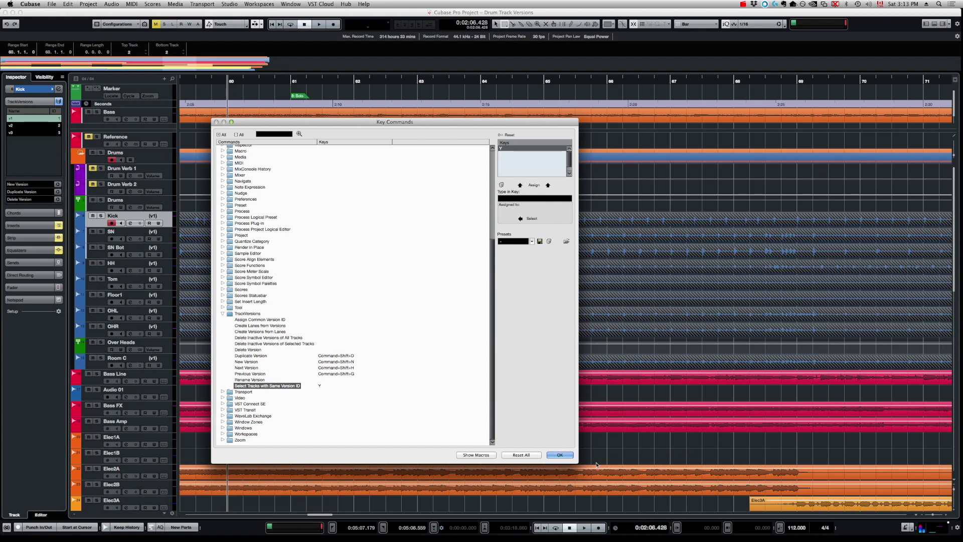
left_click(558, 456)
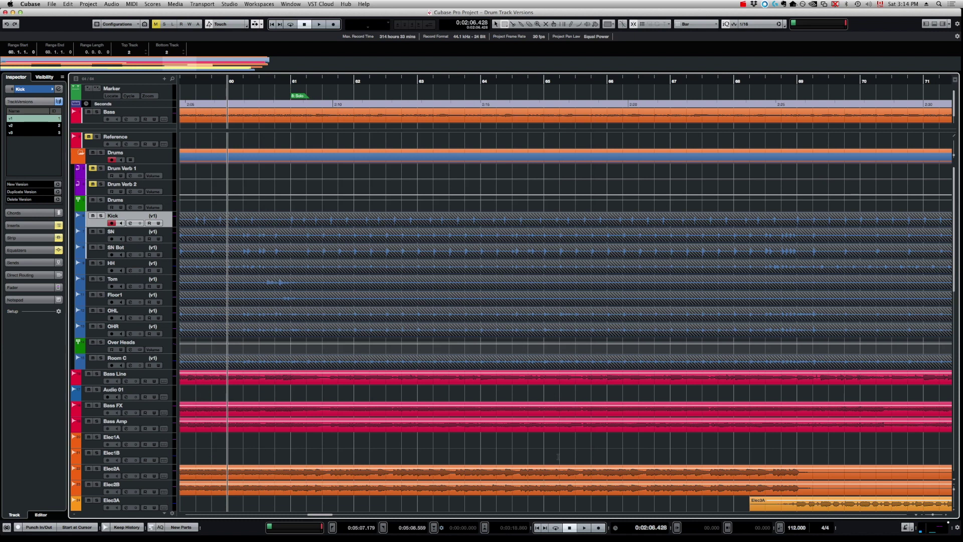
left_click(166, 238)
left_click(169, 253)
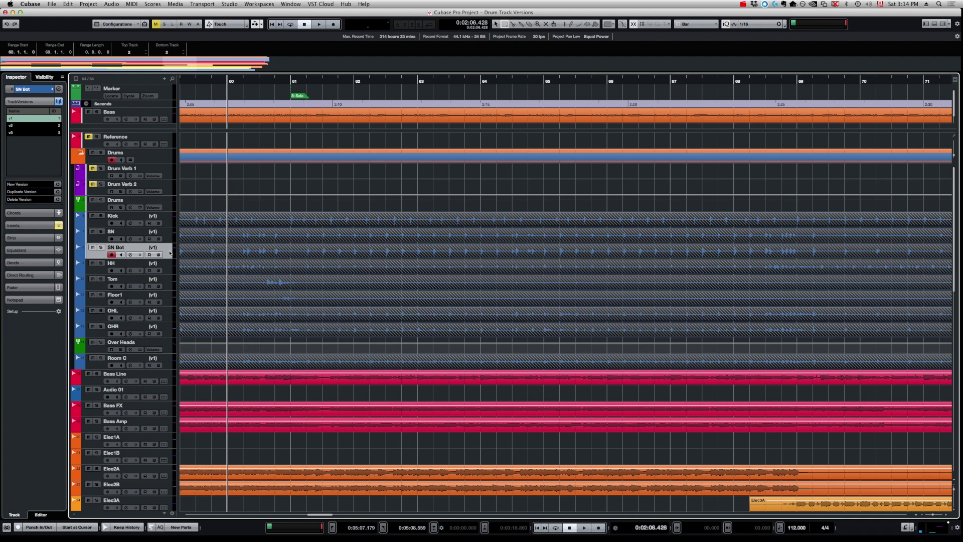
left_click(167, 221)
key("shift+Down")
key("shift+Down")
key("shift+Down")
key("shift+Down")
key("shift+Down")
key("shift+Down")
key("shift+Down")
key("shift+Down")
key("shift+Down")
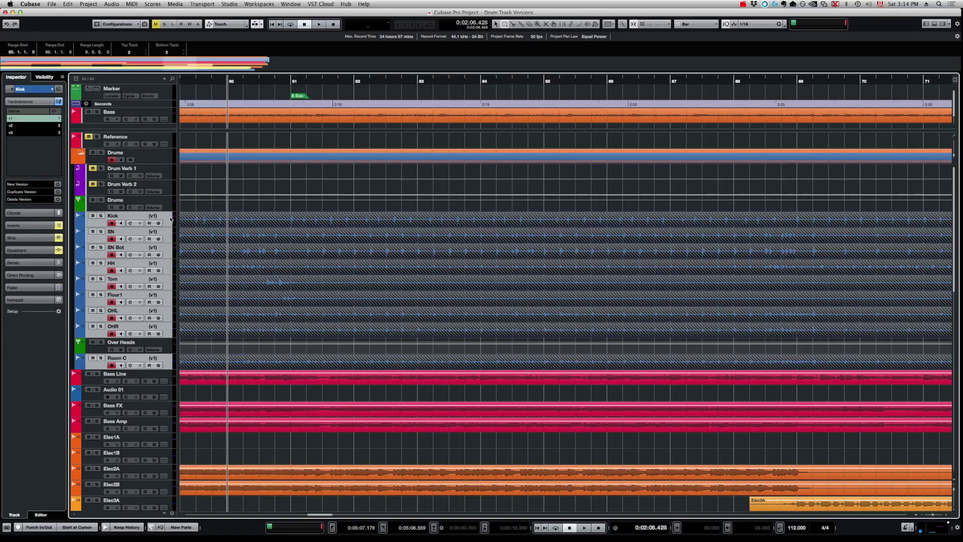
left_click(171, 220)
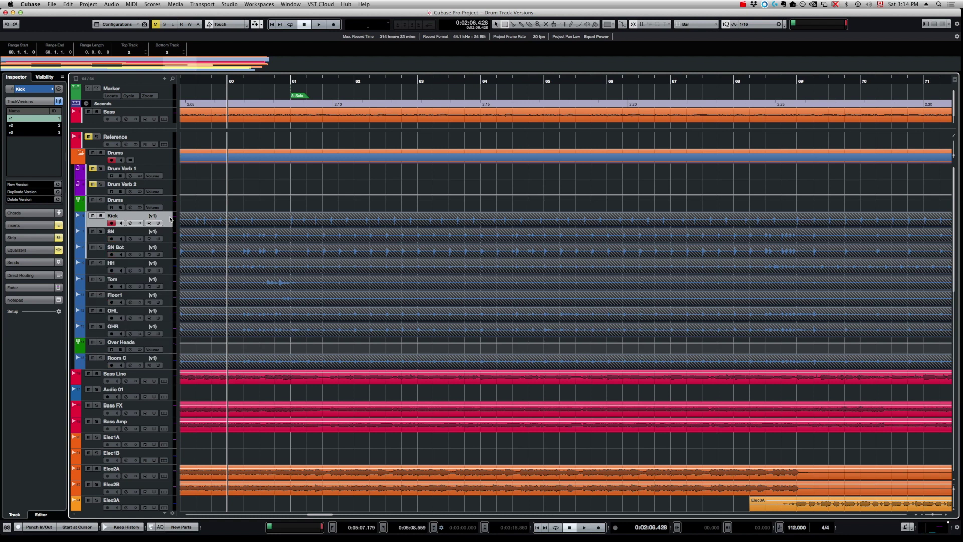
- Switch all selected drum tracks to version v3, then back to v1
left_click(31, 133)
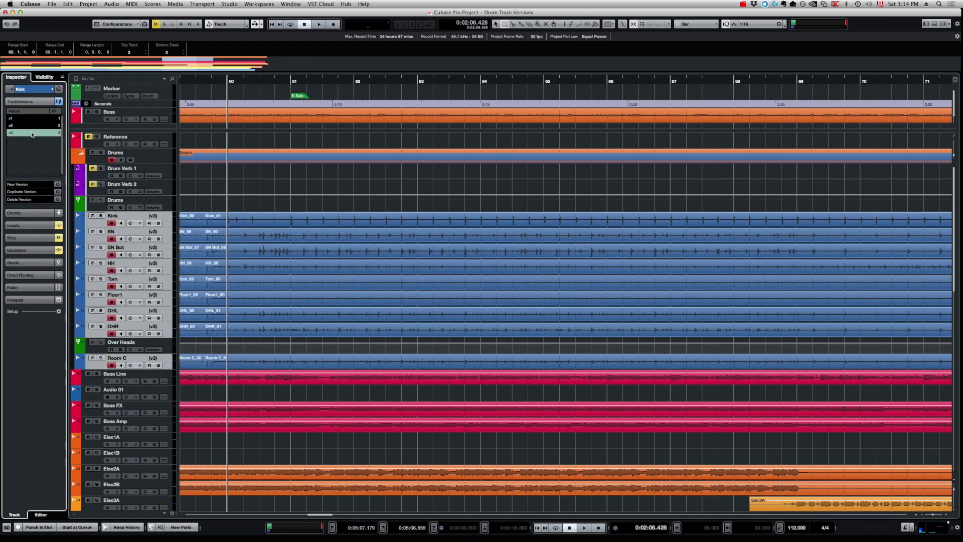
left_click(30, 119)
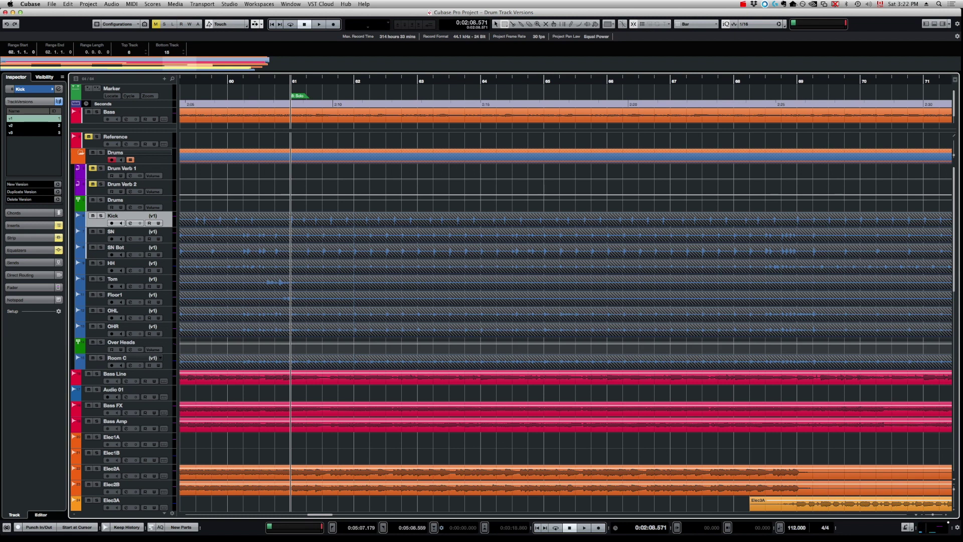
- Copy bars 61–68 from drum version v2 and paste them into version v1
left_click(21, 126)
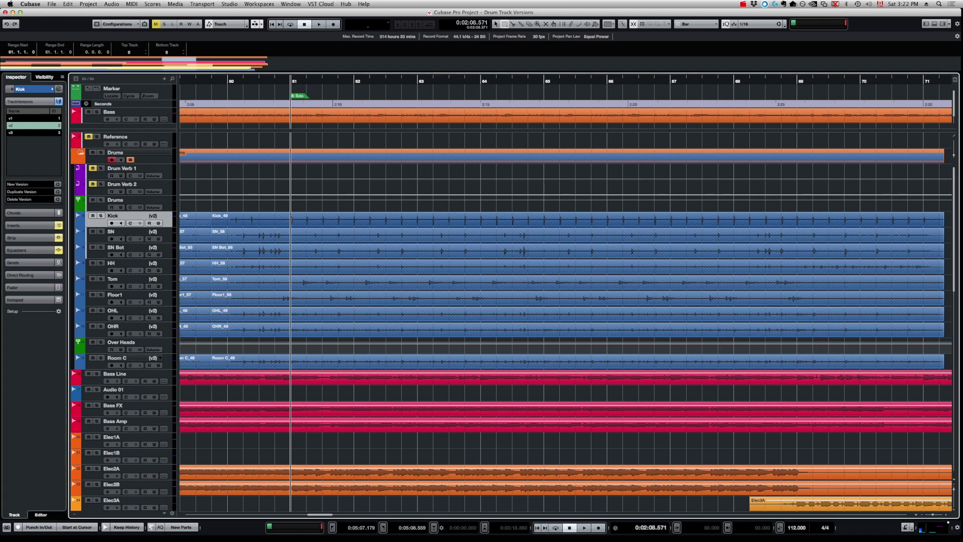
left_click_drag(291, 216, 734, 362)
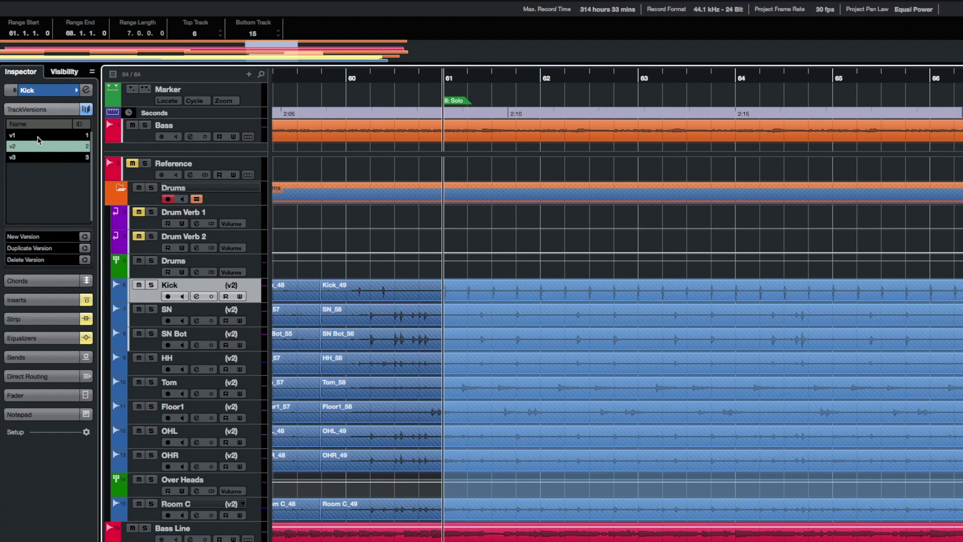
left_click(38, 137)
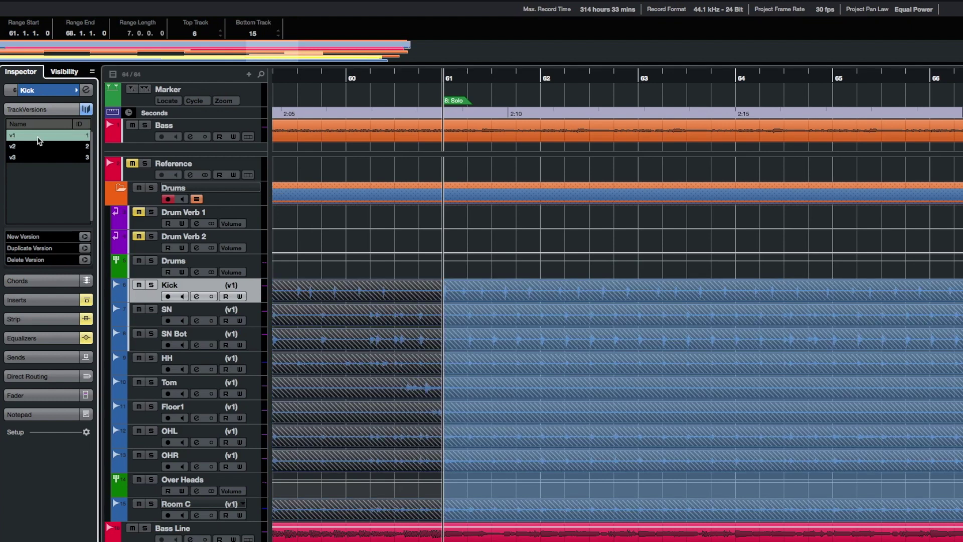
key("Delete")
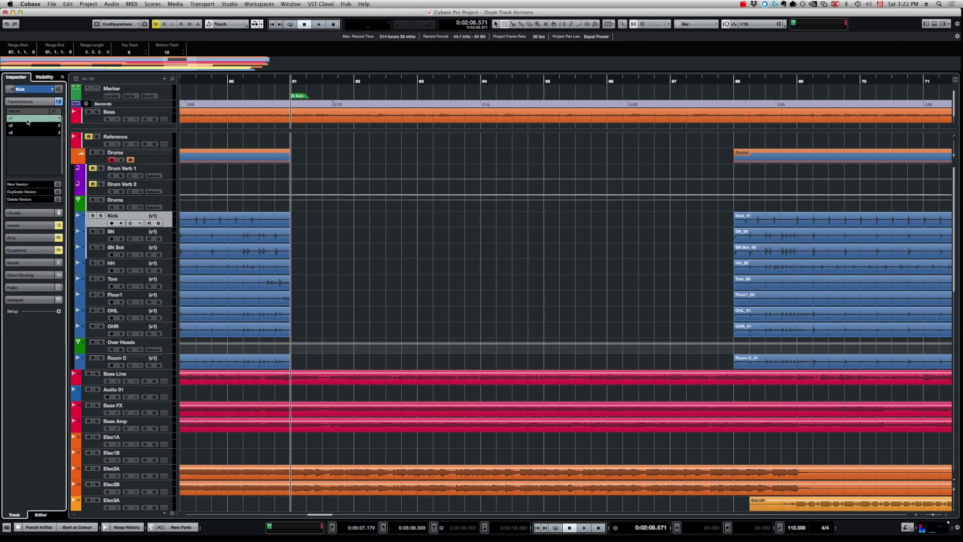
key("super+z")
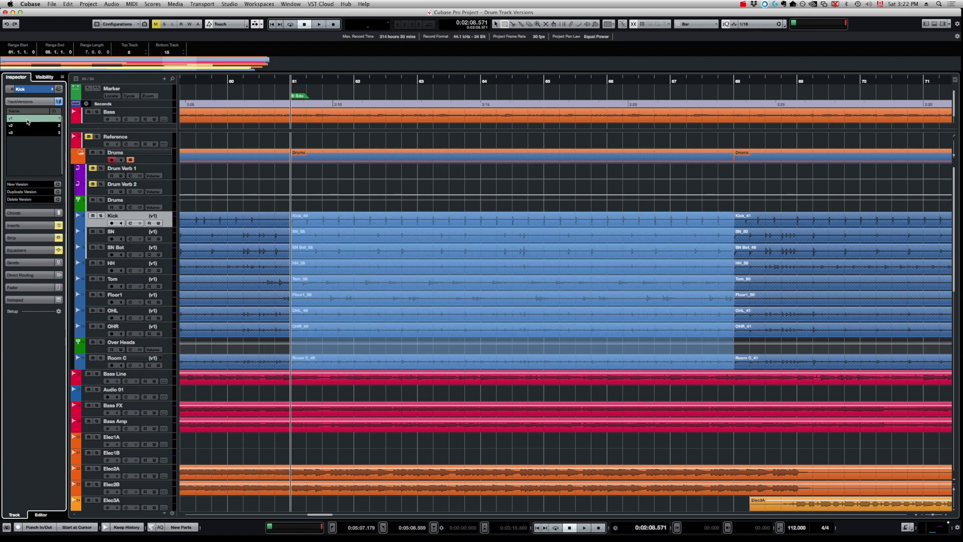
- Play the combined drum tracks from just before bar 61, then stop
left_click(231, 81)
key("space")
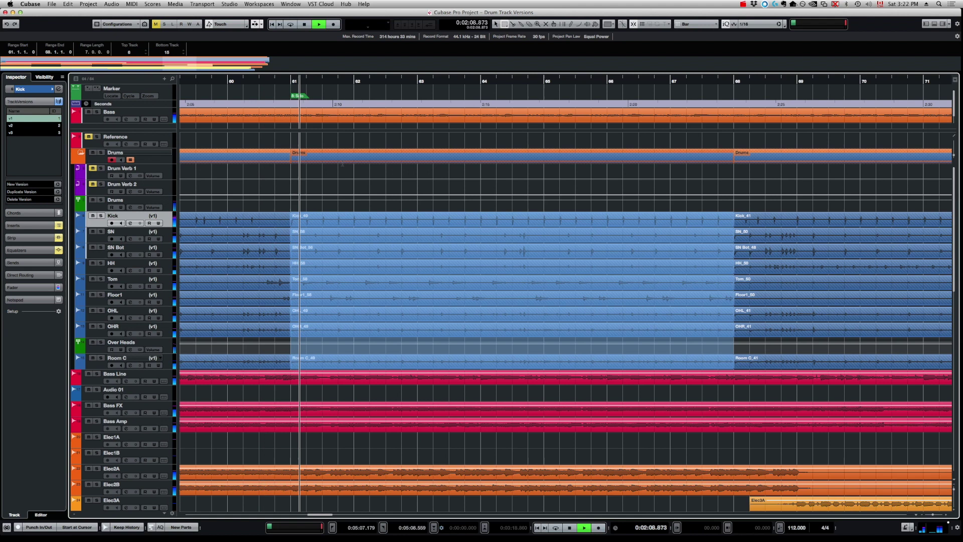
key("space")
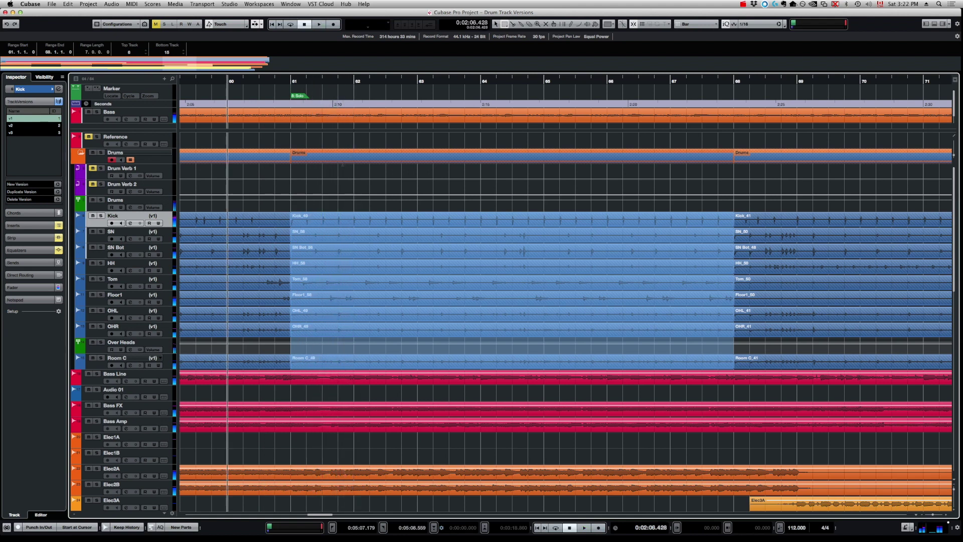